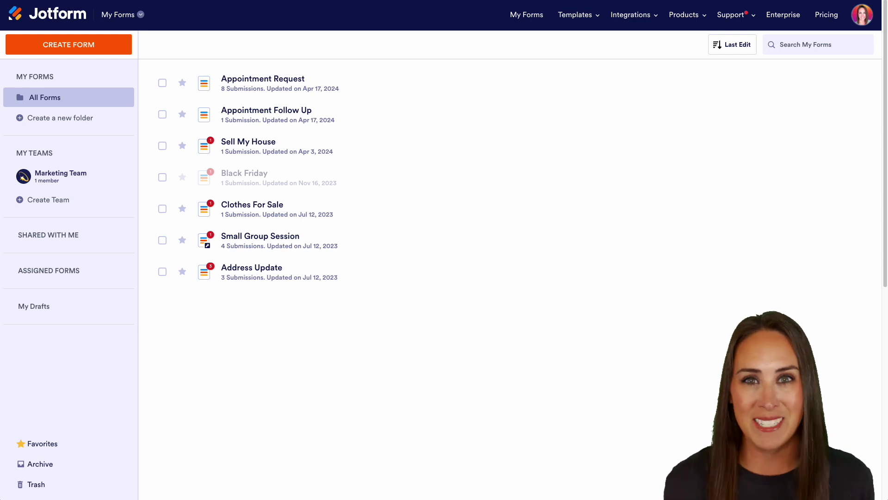
Open the Appointment Request submissions table, scroll across it, and review row 1's full entry details
mouse_move(843, 237)
left_click(864, 87)
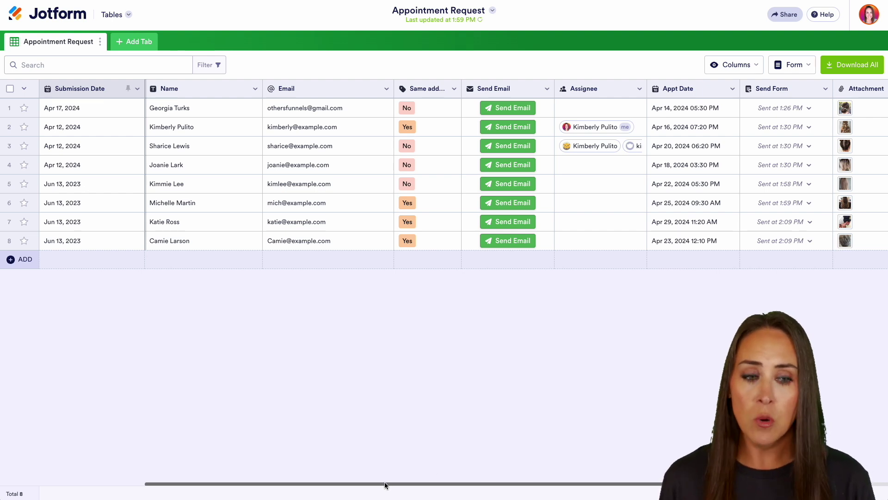
left_click_drag(385, 482, 263, 482)
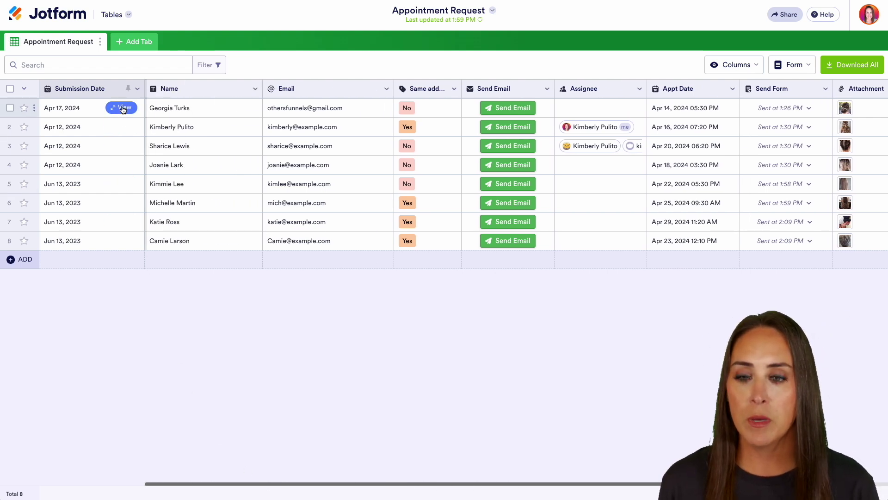
left_click(122, 108)
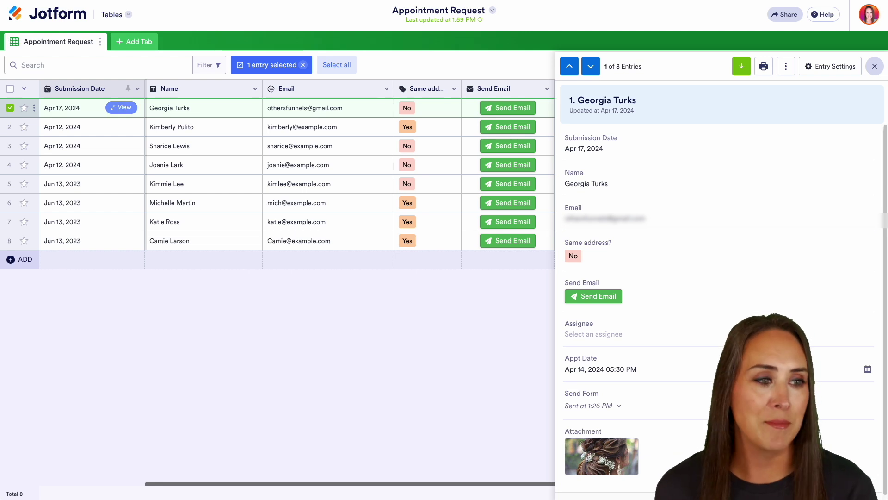
left_click(873, 67)
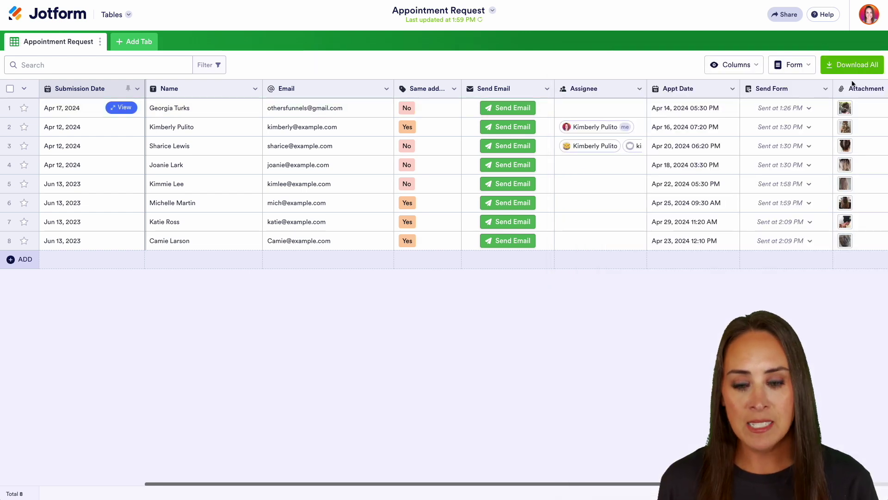
Narrow the Name, Email and Same address columns, then choose Rename column for Email
left_click_drag(263, 90, 222, 89)
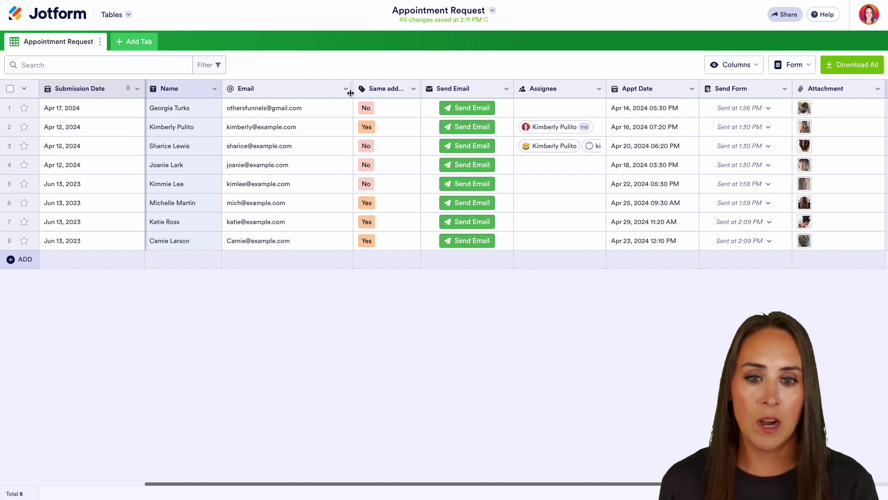
left_click_drag(352, 91, 322, 91)
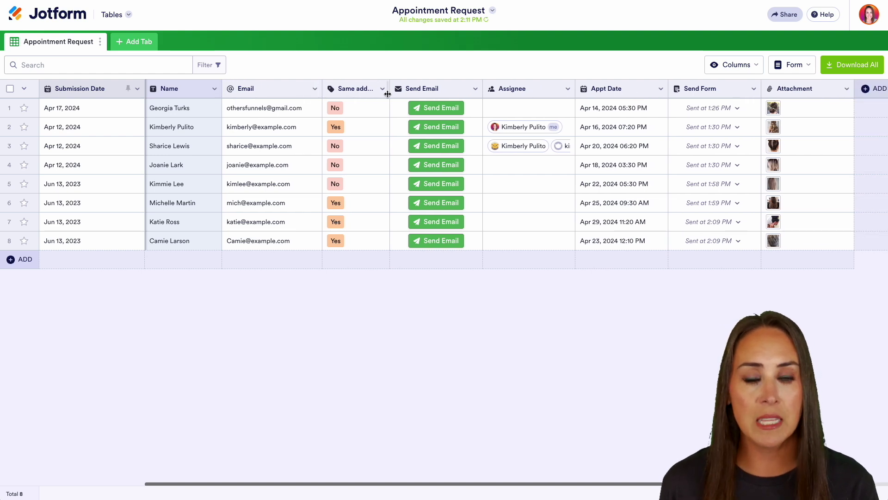
left_click_drag(388, 94, 378, 93)
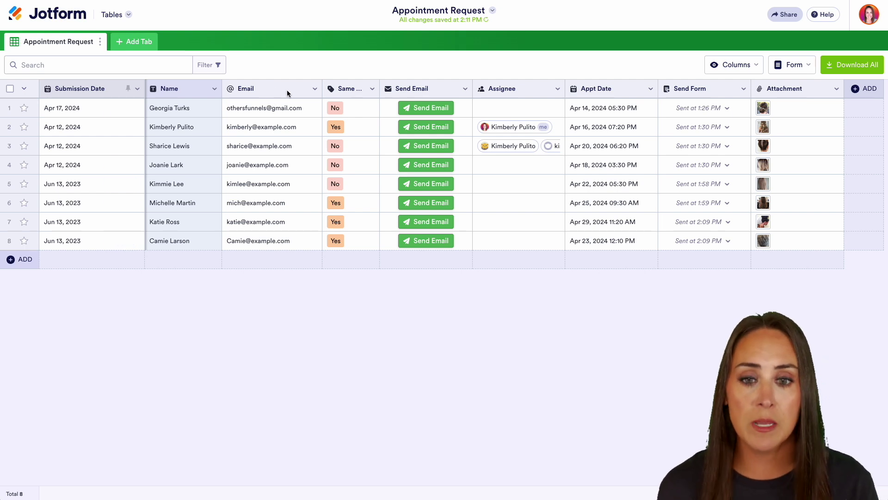
left_click(315, 89)
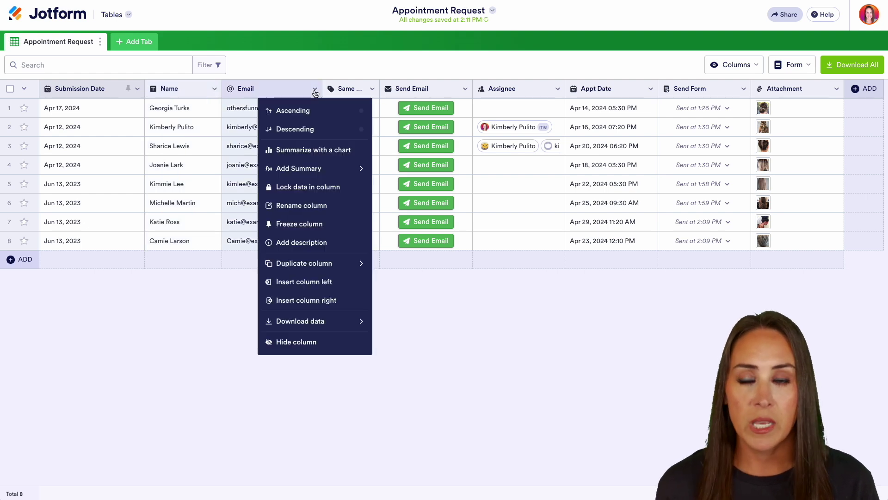
left_click(314, 207)
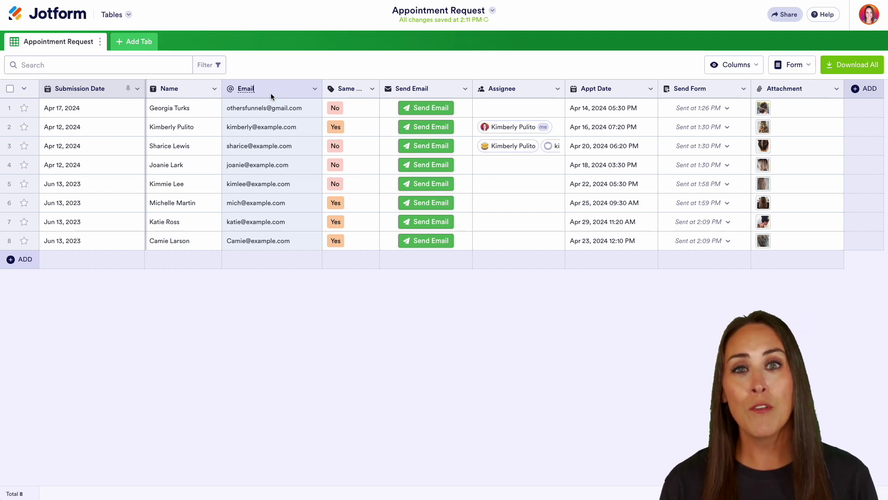
Browse the Basic, Formula and Buttons column types in Add a New Column, then close it unused
left_click(869, 89)
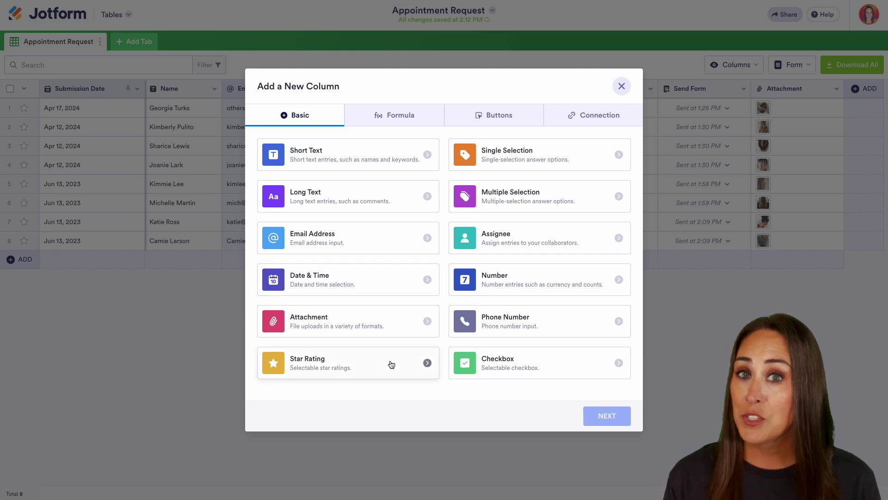
left_click(405, 121)
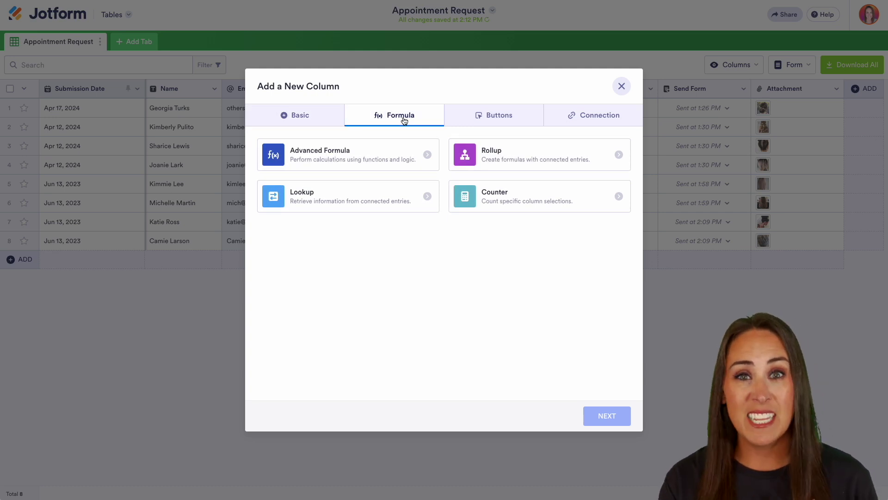
left_click(481, 120)
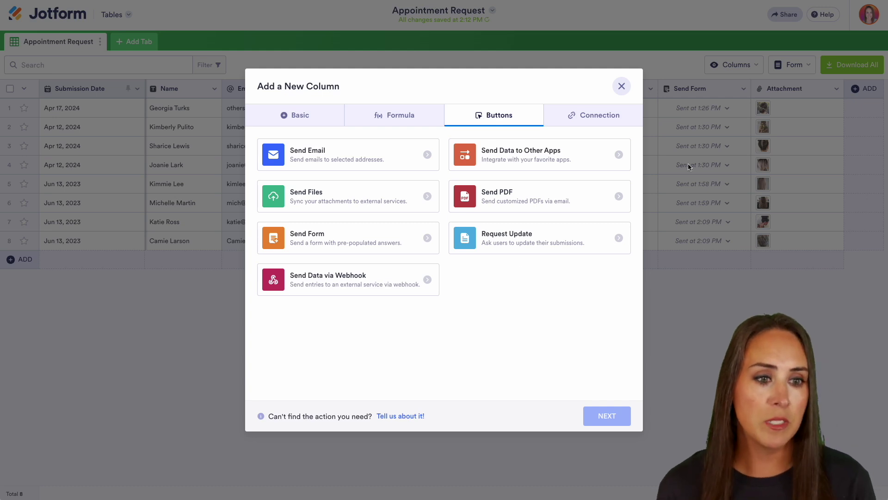
left_click(621, 86)
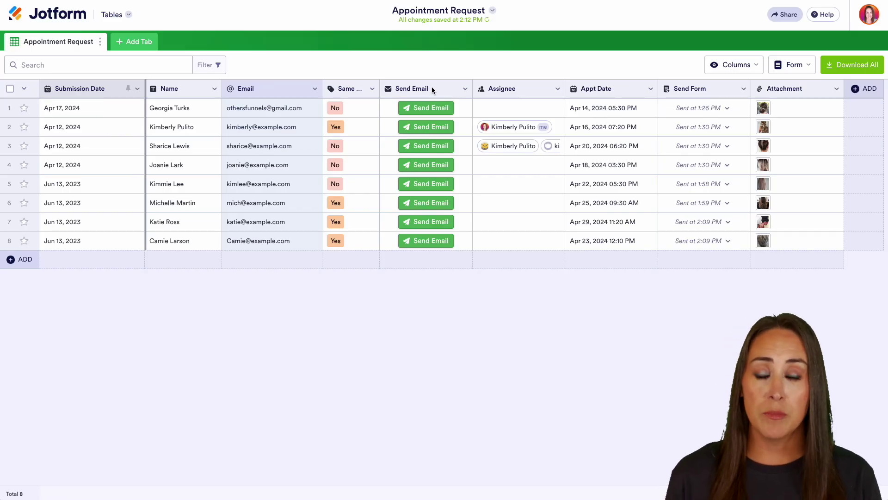
Send the email for the first submission with its green Send Email button
left_click(437, 109)
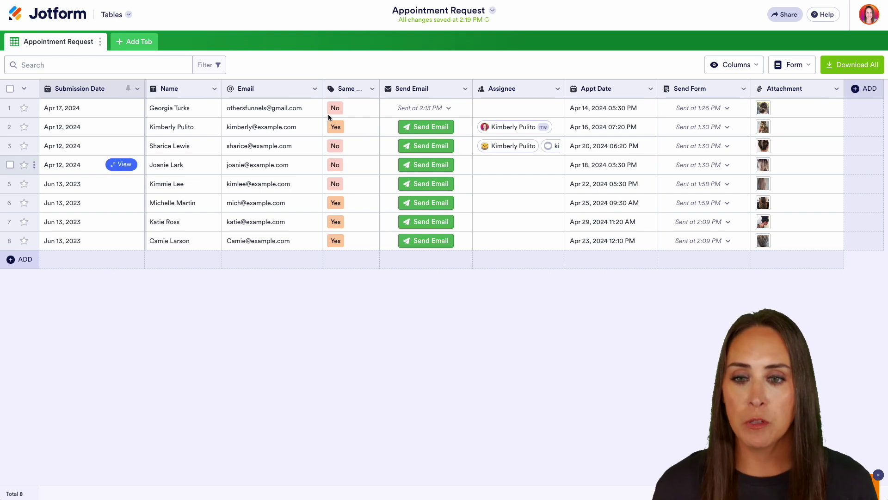
Filter the table to entries whose Appt Date is greater than Apr 17, 2024 14:20
left_click(215, 67)
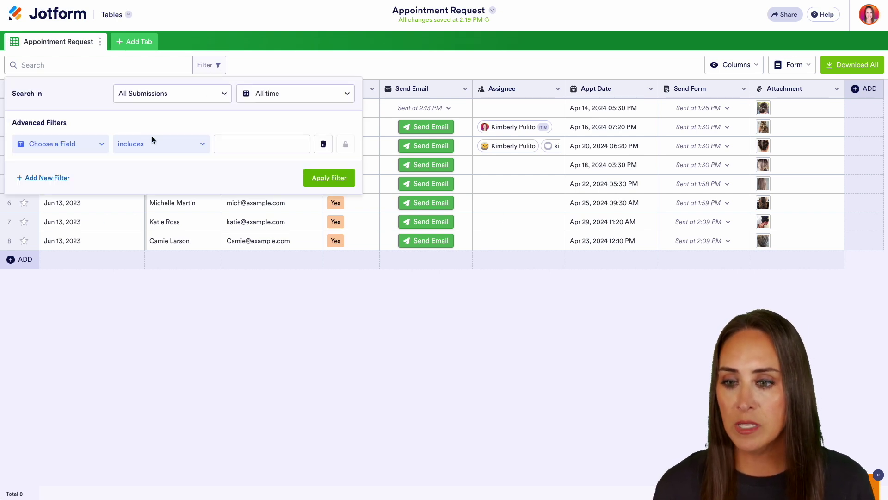
left_click(92, 149)
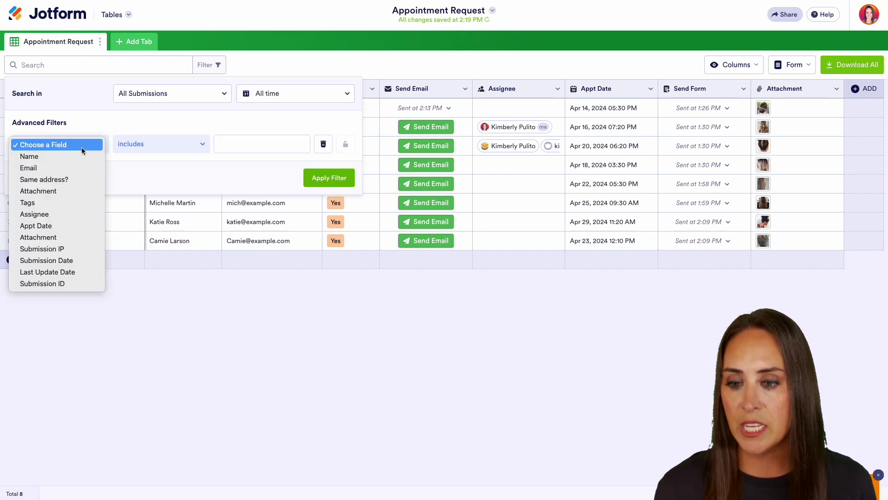
left_click(81, 225)
left_click(198, 147)
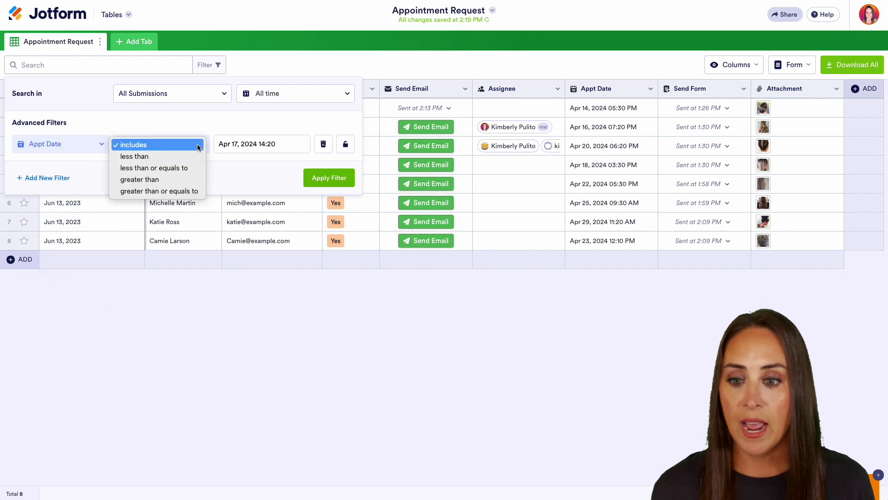
left_click(179, 179)
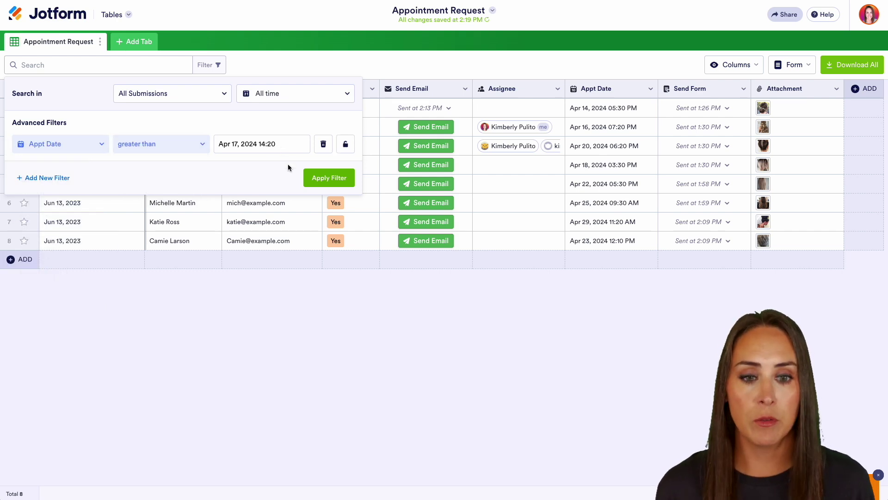
left_click(314, 176)
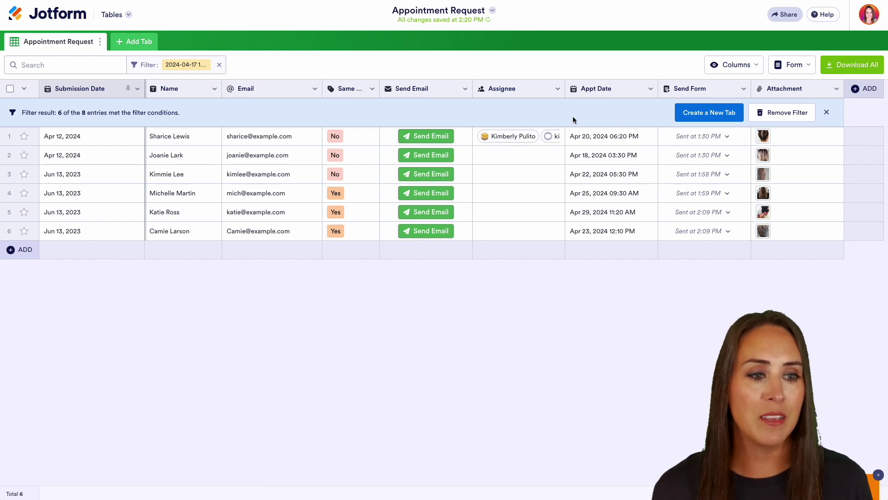
Save the 6 filtered entries as a new tab named 'After Today'
left_click(710, 114)
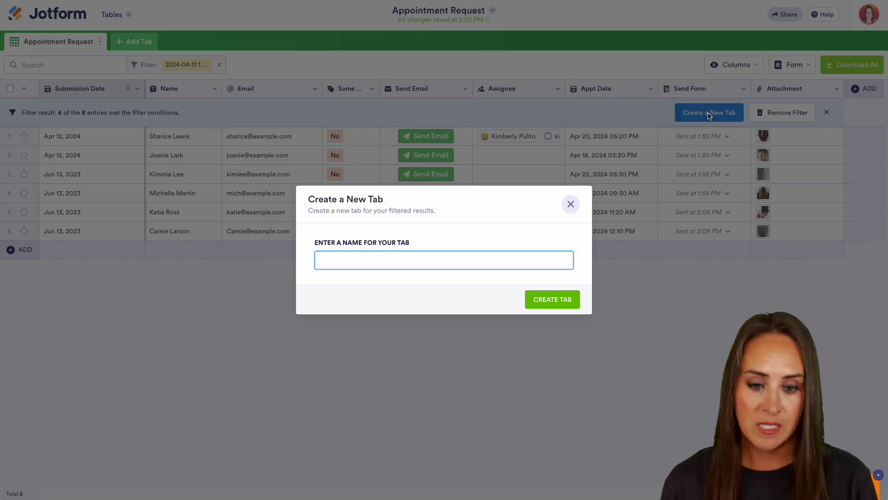
type("After Today")
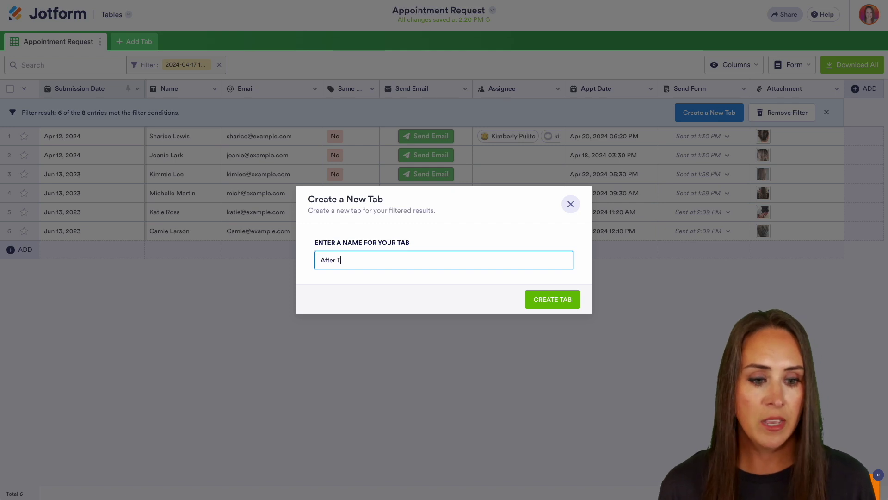
left_click(554, 298)
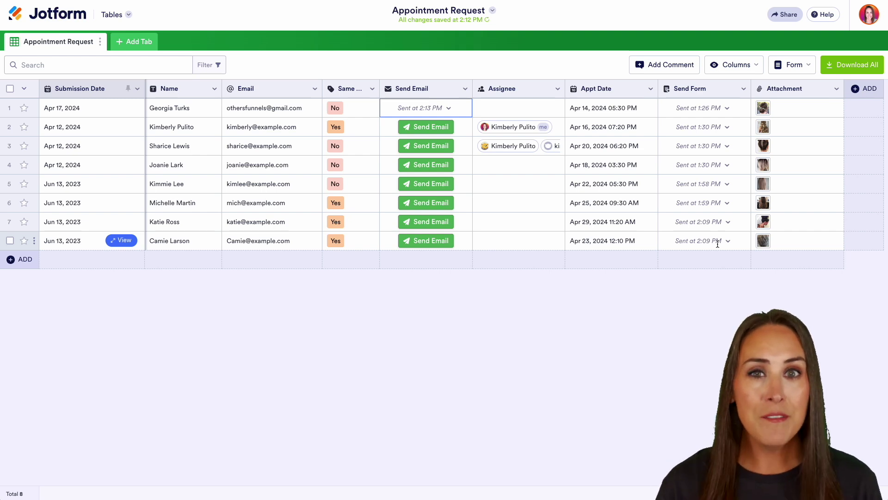
Start a new Cards tab connected to the Appointment Request form
left_click(143, 43)
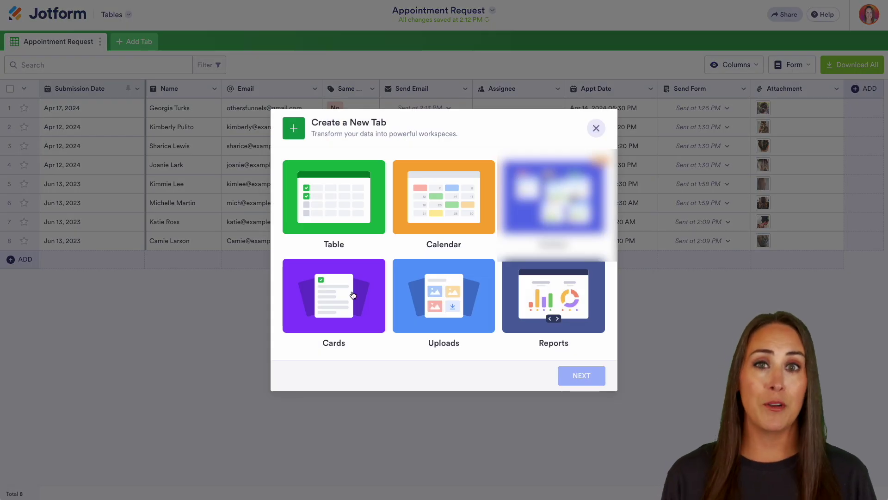
left_click(354, 298)
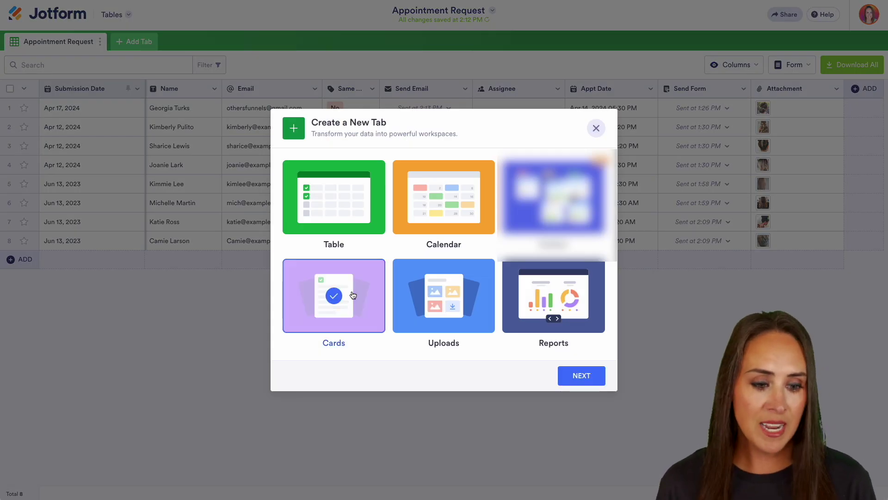
left_click(591, 376)
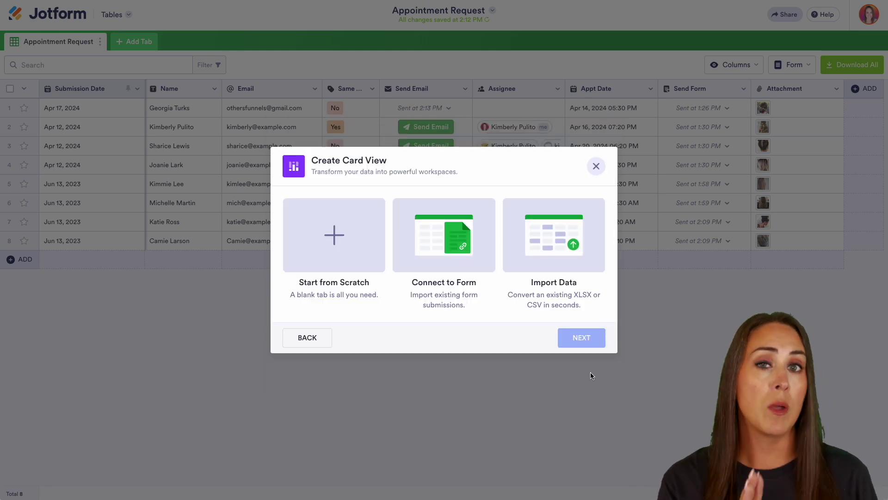
left_click(448, 245)
left_click(582, 338)
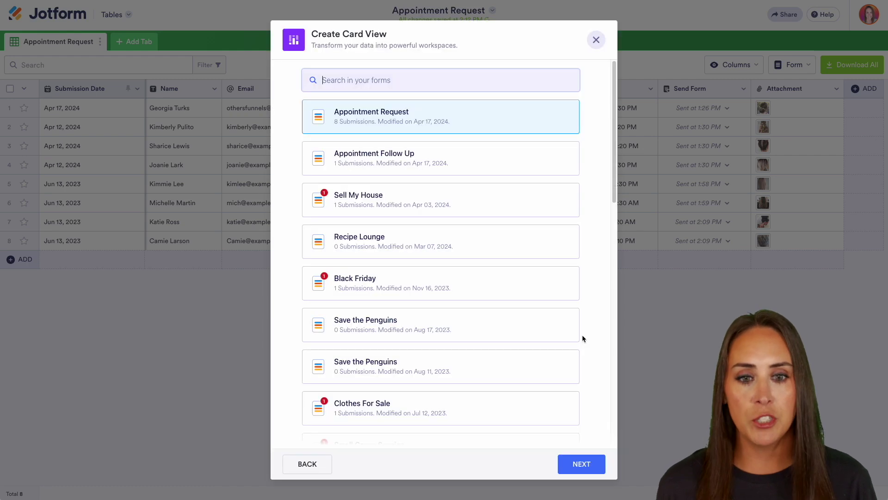
left_click(581, 472)
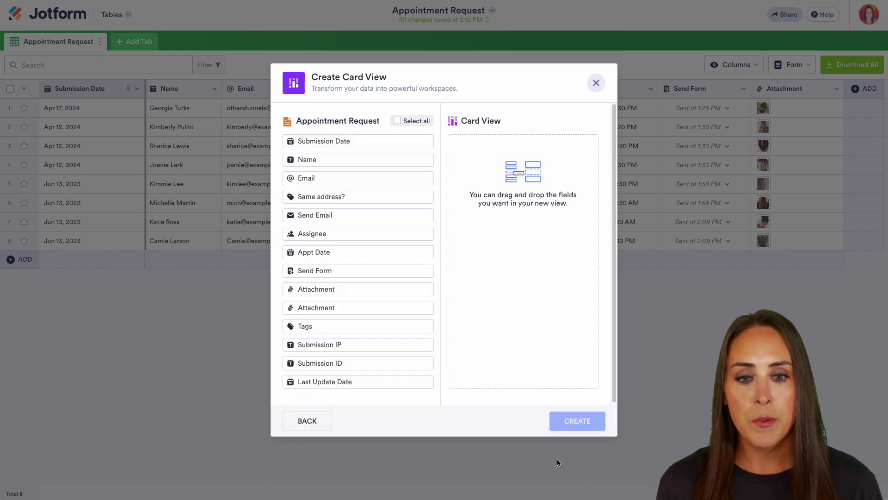
Include all fields except Tags, Submission IP, Submission ID and Last Update Date, and create the tab
left_click(398, 121)
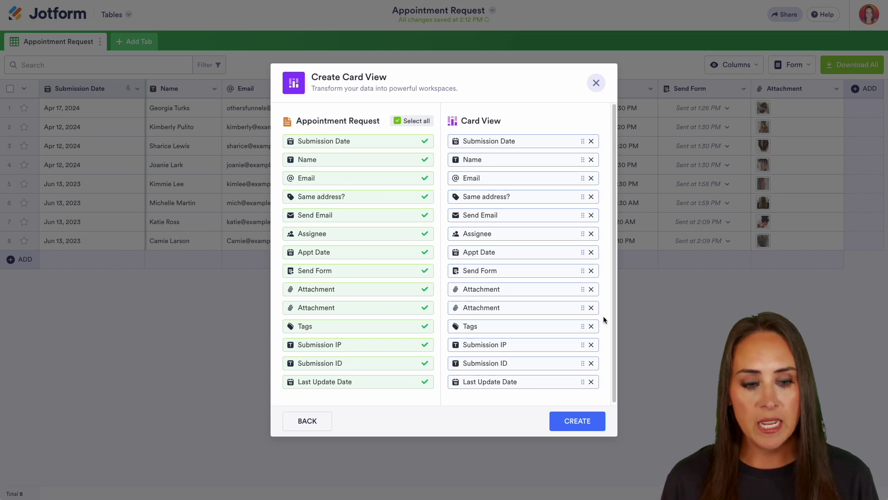
left_click(591, 326)
left_click(591, 327)
left_click(591, 327)
left_click(591, 327)
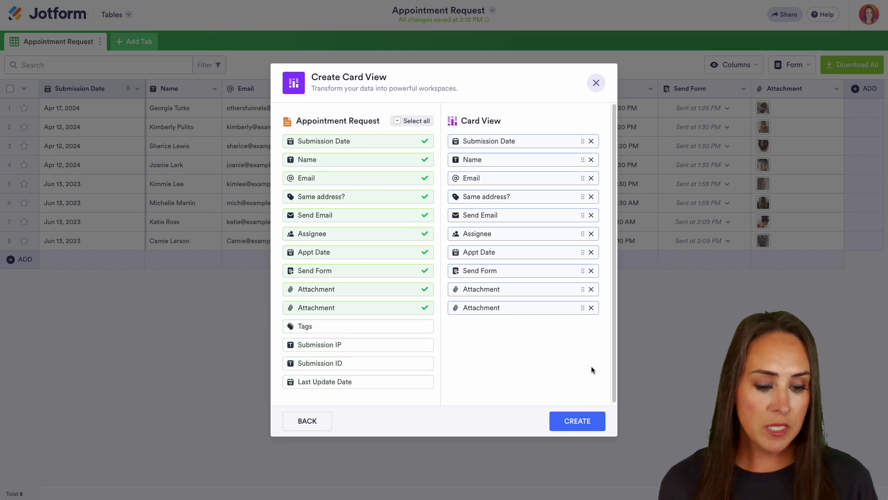
left_click(583, 419)
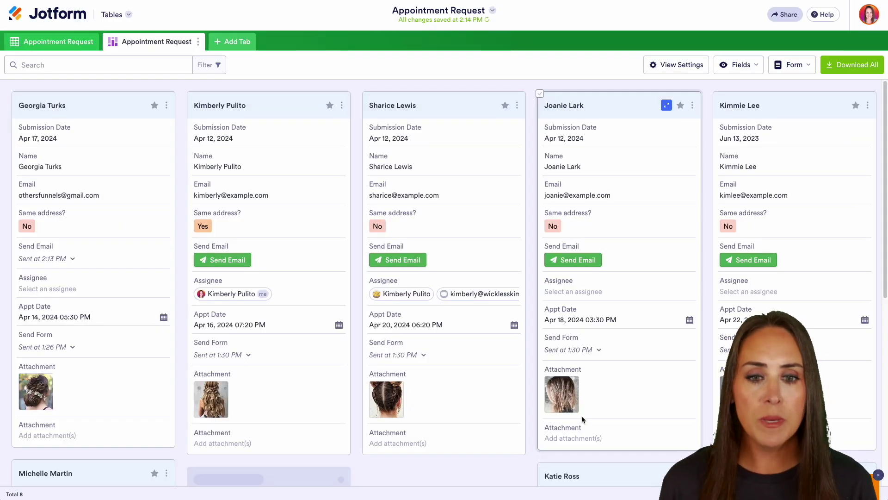
scroll(451, 362, "down", 7)
scroll(452, 367, "down", 1)
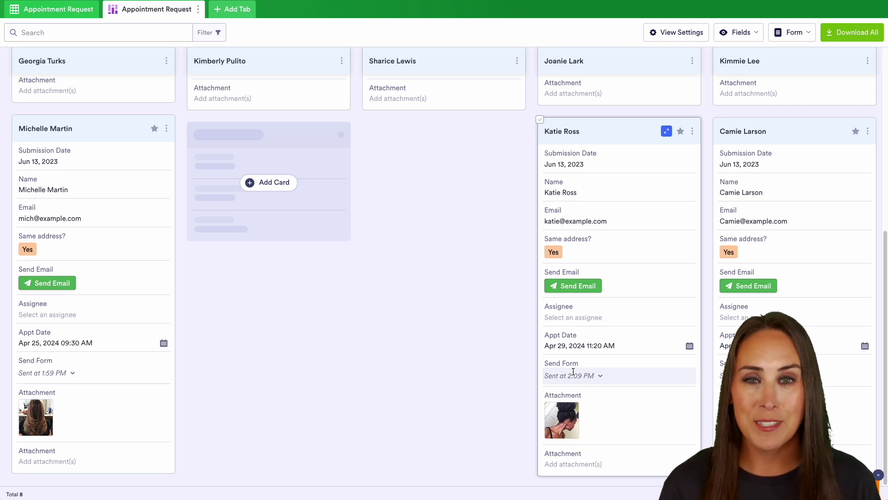
Add a Reports tab holding a Compact Report of the Appointment Request form
left_click(224, 11)
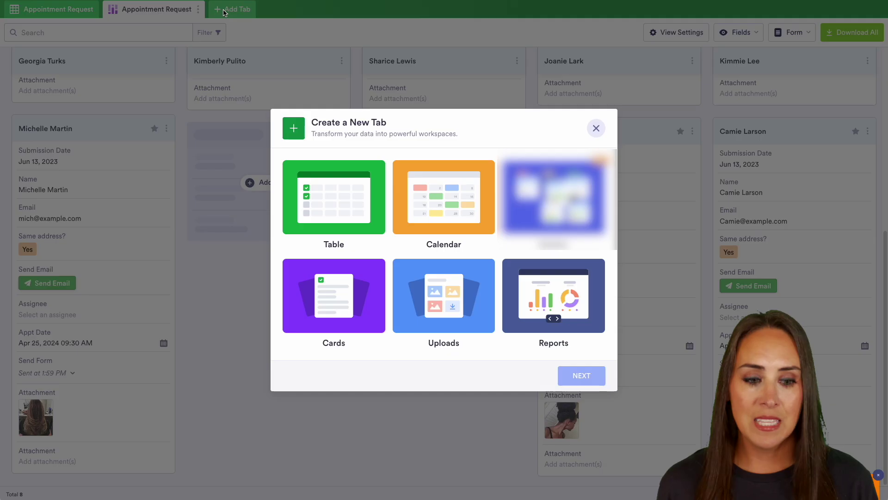
left_click(554, 286)
left_click(575, 380)
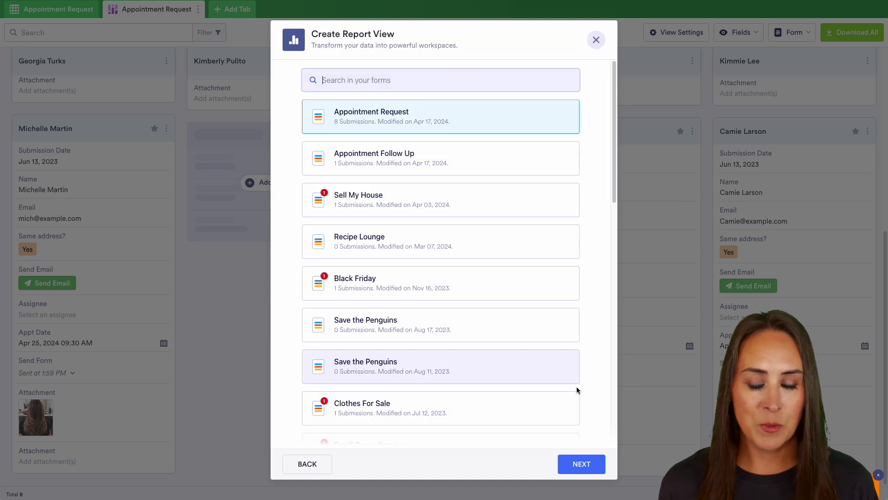
left_click(581, 465)
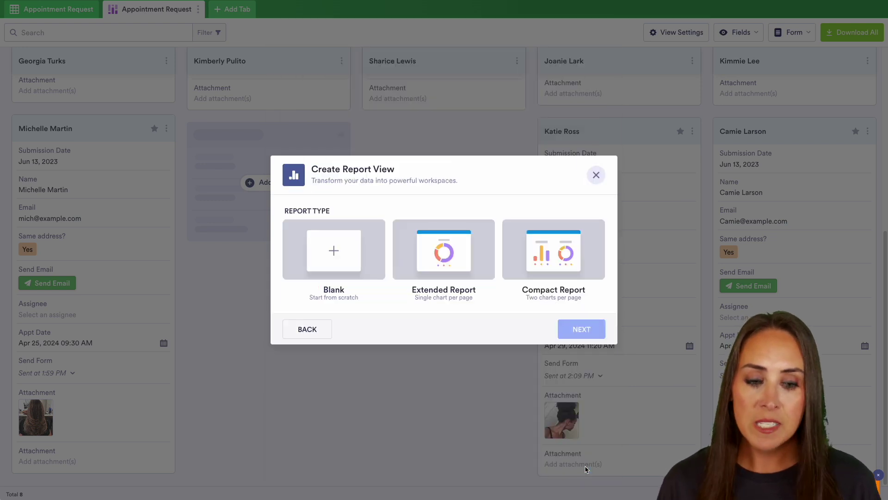
left_click(550, 262)
left_click(574, 327)
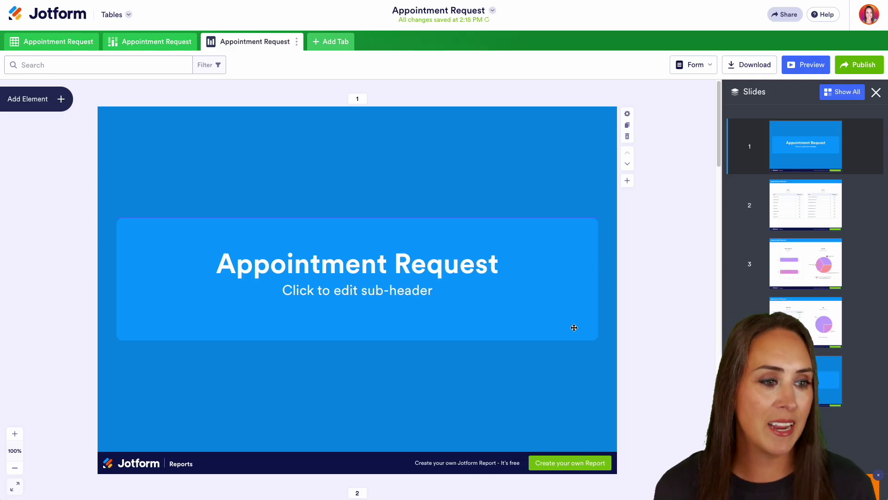
Step through report slides 2 and 3 to slide 4 with the Appt Date table and Tags pie
left_click(820, 206)
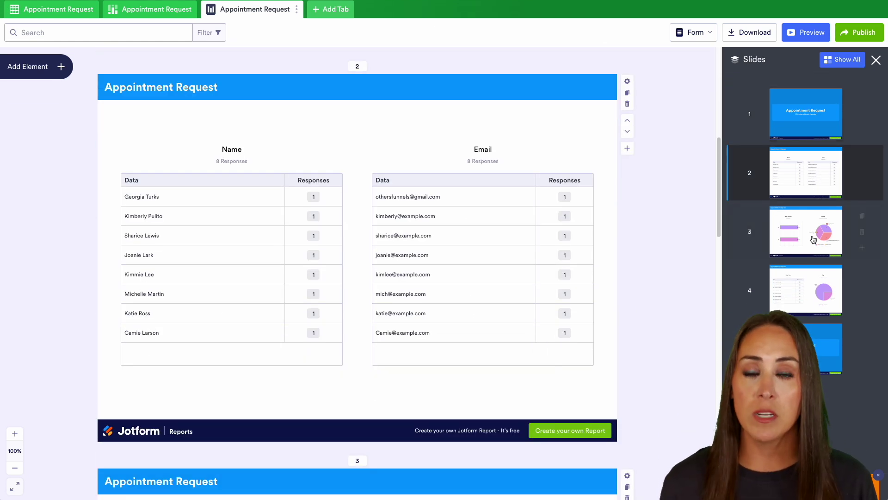
left_click(813, 240)
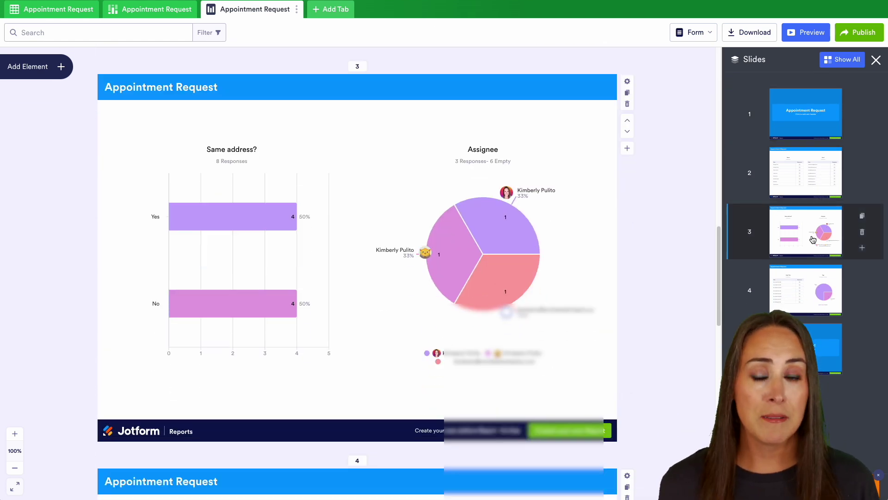
left_click(812, 294)
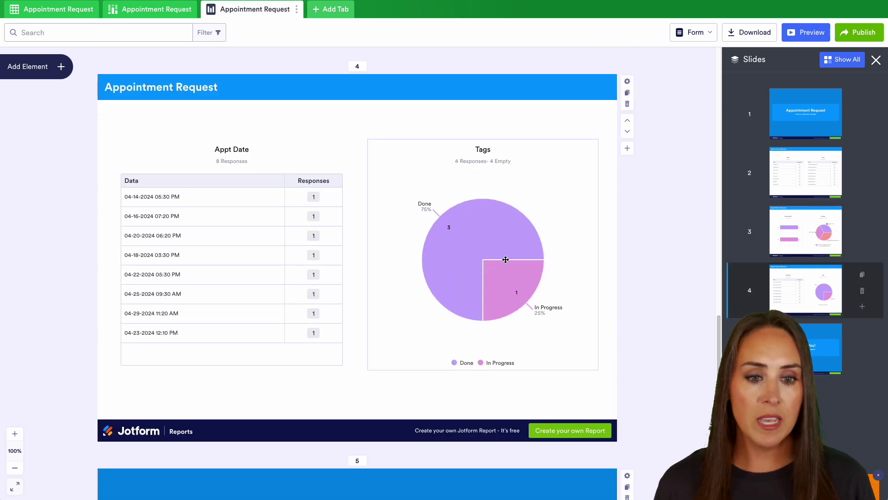
Change the slide 4 Tags chart to a horizontal Bar chart, after trying Donut and Column
left_click(502, 236)
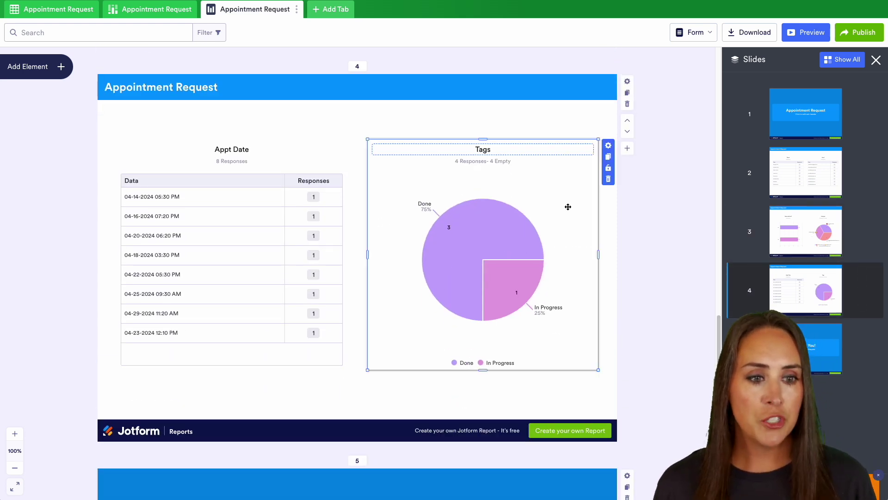
left_click(609, 146)
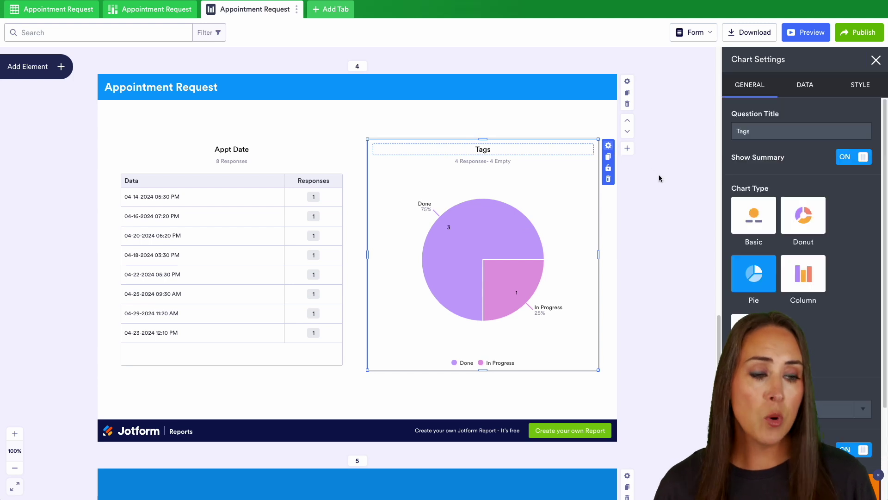
left_click(812, 226)
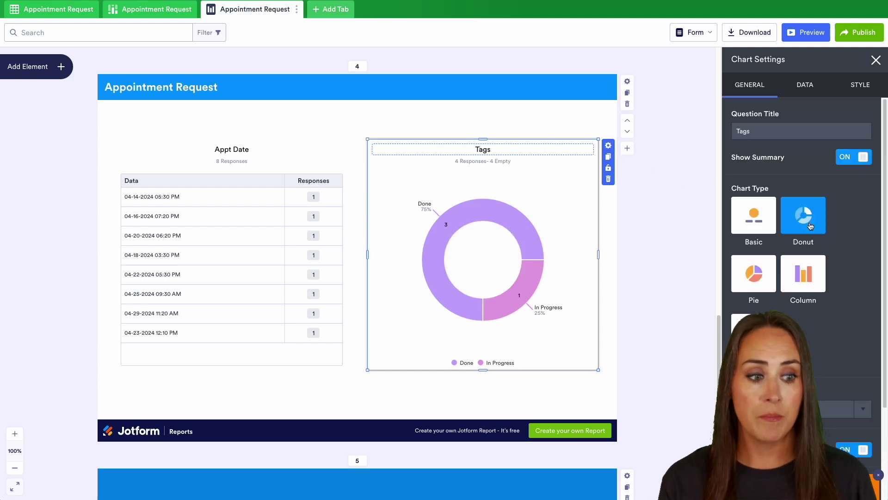
left_click(811, 287)
left_click(754, 331)
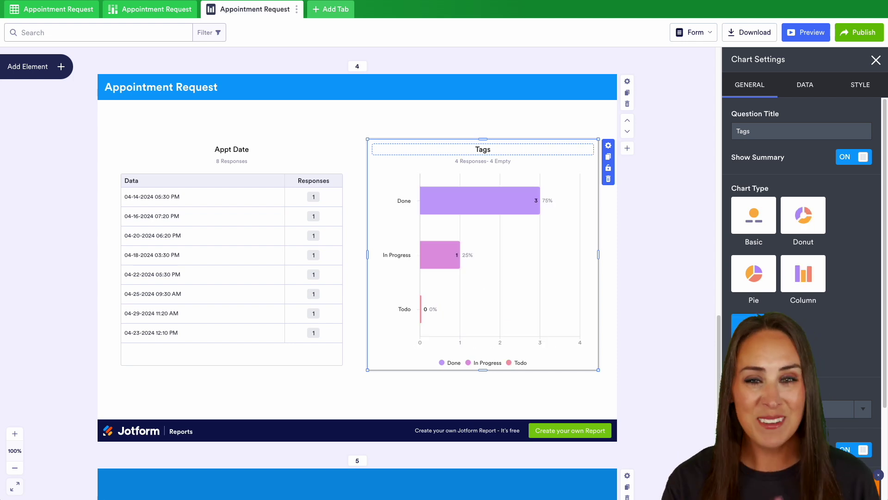
Start a new Calendar tab connected to the Appointment Request form
left_click(338, 11)
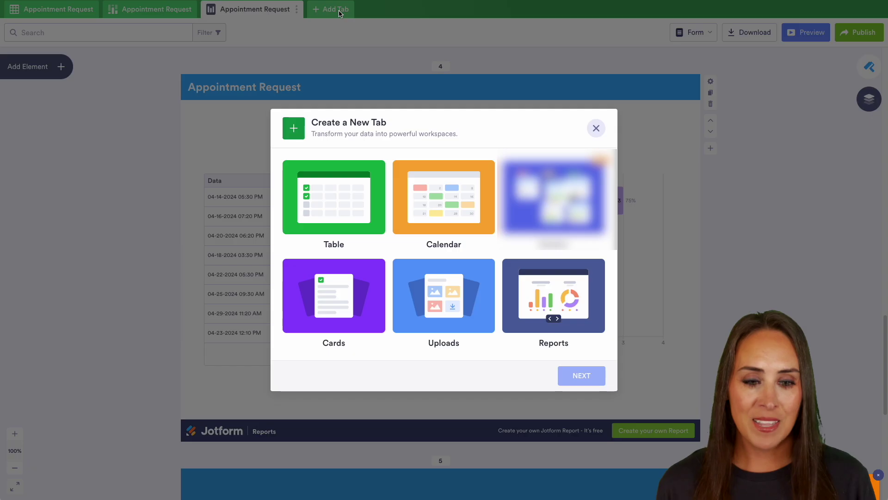
left_click(444, 194)
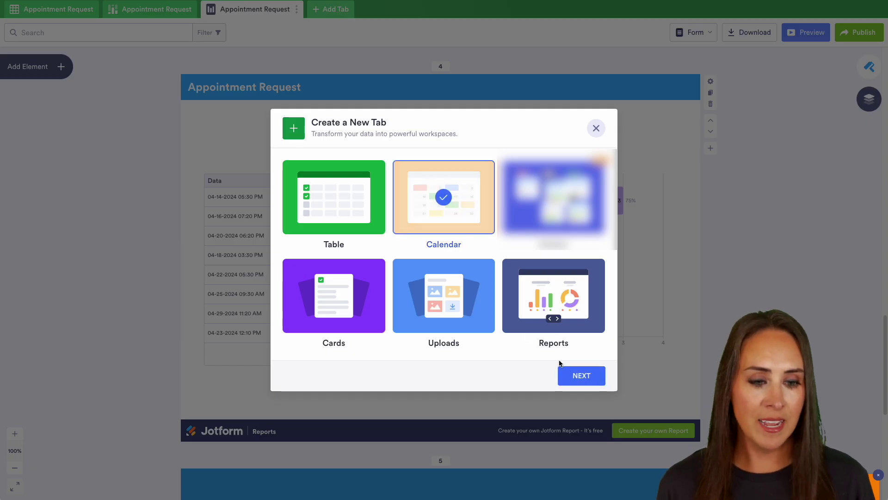
left_click(576, 375)
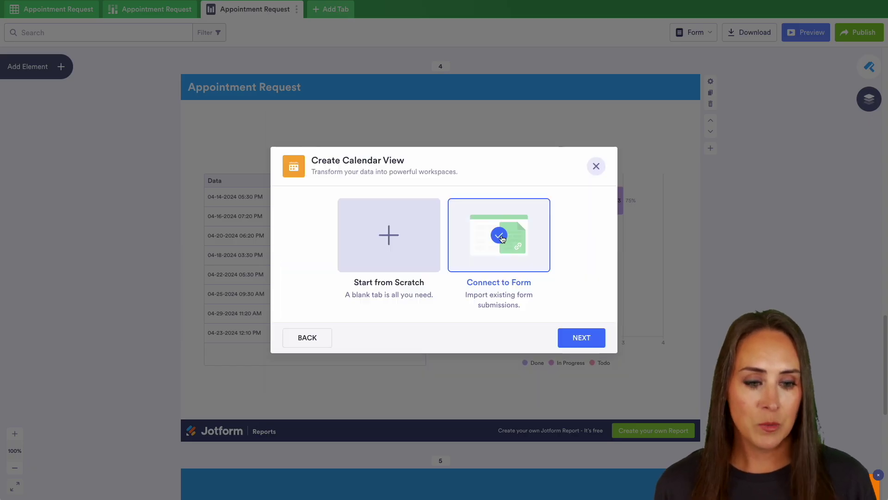
left_click(592, 340)
left_click(589, 470)
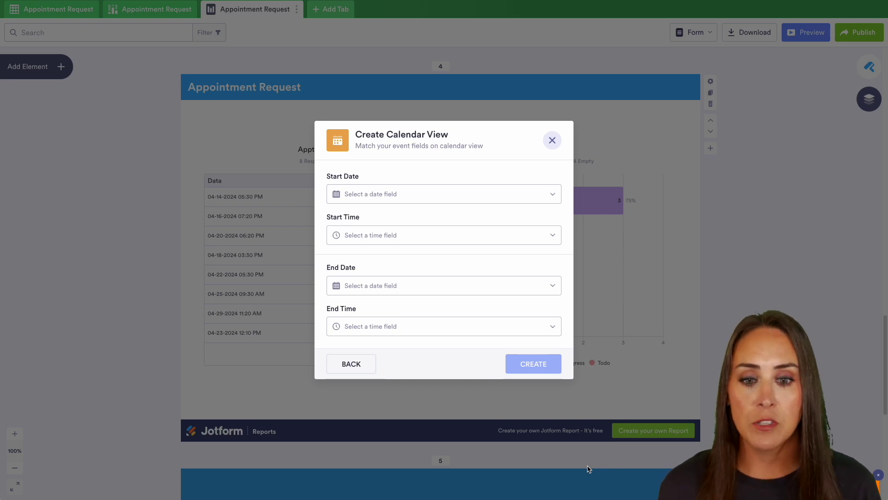
Set events to start on Appt Date and last 60 minutes, then create the calendar
left_click(408, 199)
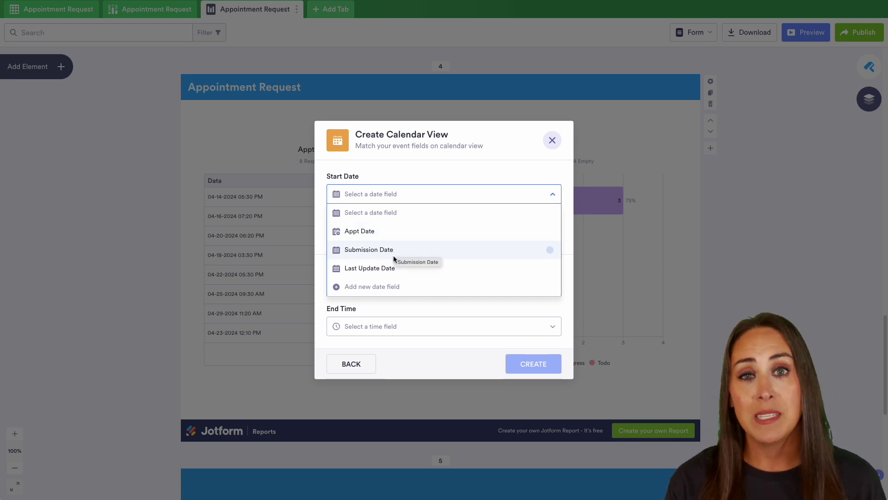
left_click(377, 232)
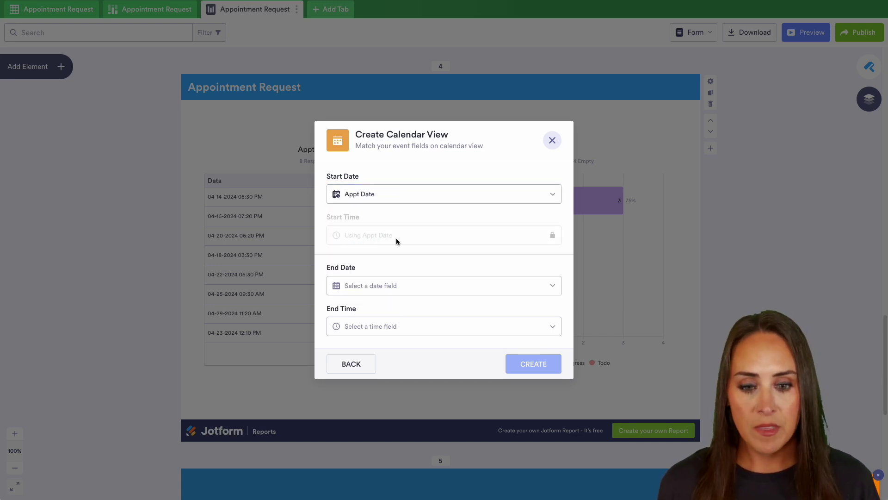
left_click(386, 285)
left_click(376, 323)
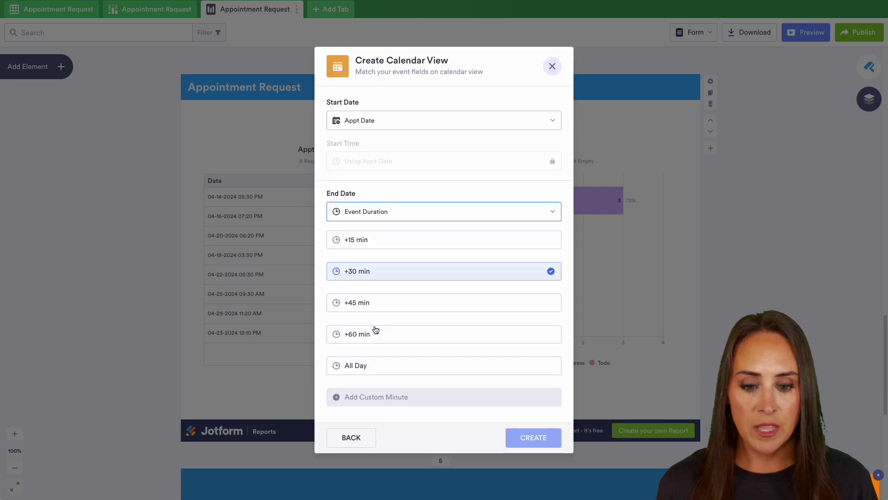
left_click(377, 334)
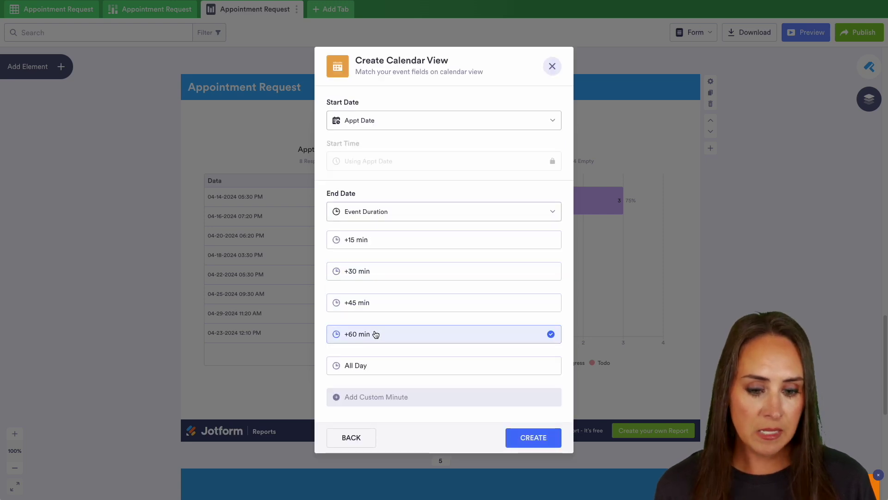
left_click(533, 438)
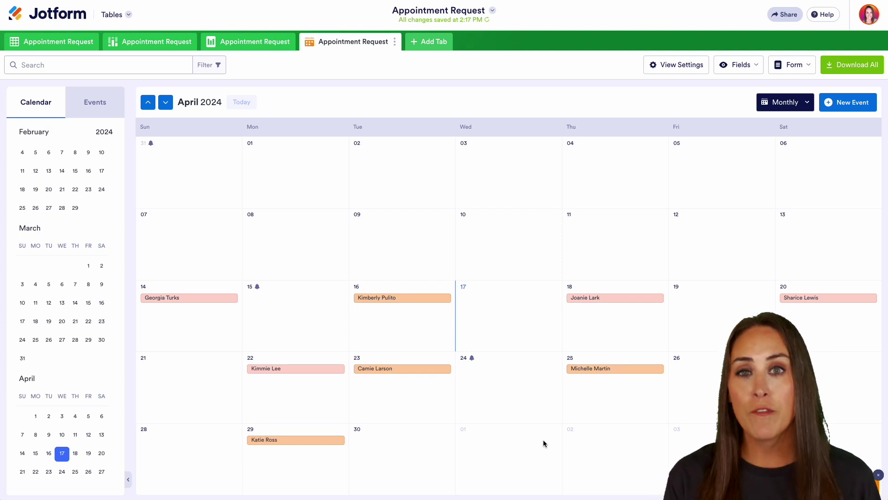
Expand the April 18 calendar event to show entry 4 of 8, the Apr 18, 2024 03:30 PM appointment
left_click(593, 303)
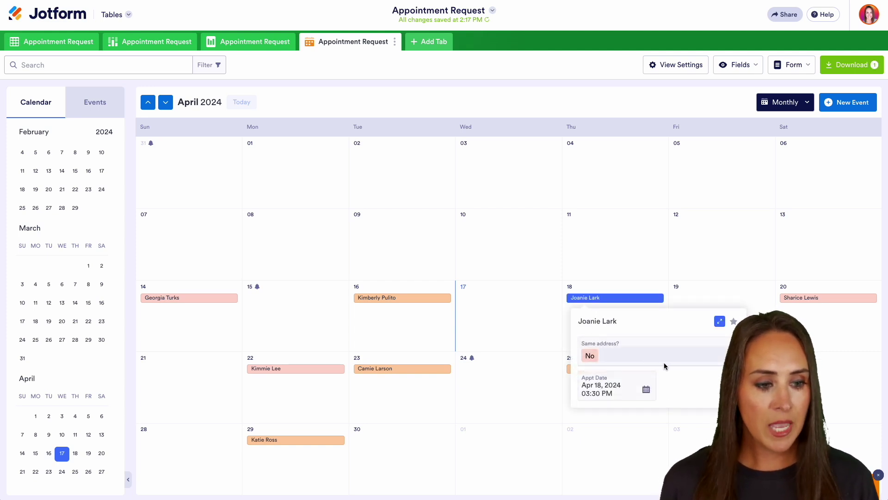
left_click(720, 321)
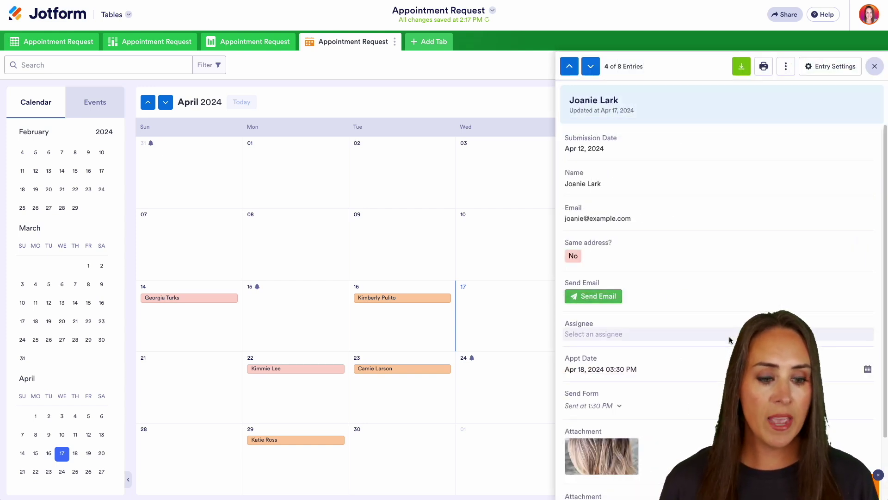
scroll(730, 340, "down", 3)
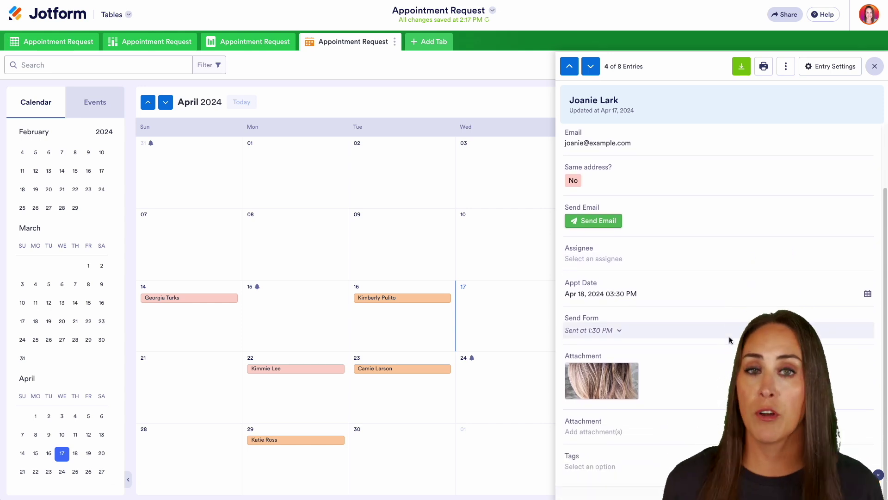
scroll(730, 340, "up", 3)
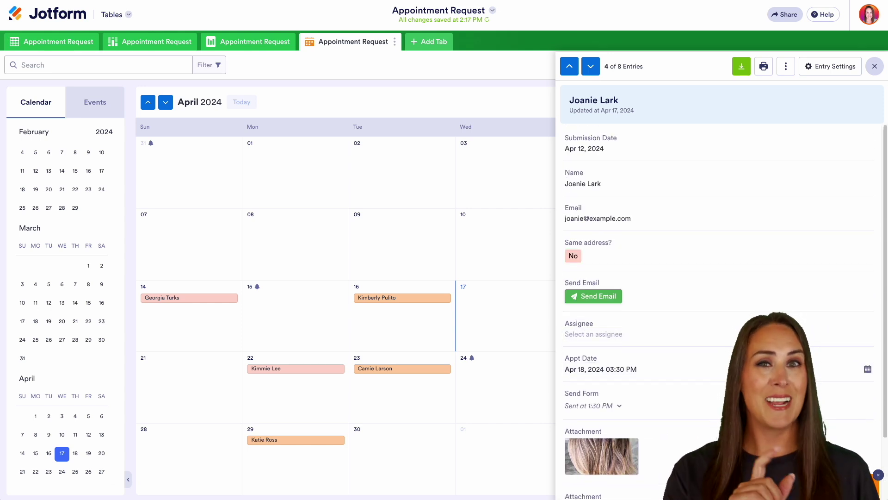
Start a new Uploads tab connected to the Appointment Request form's submissions
left_click(437, 42)
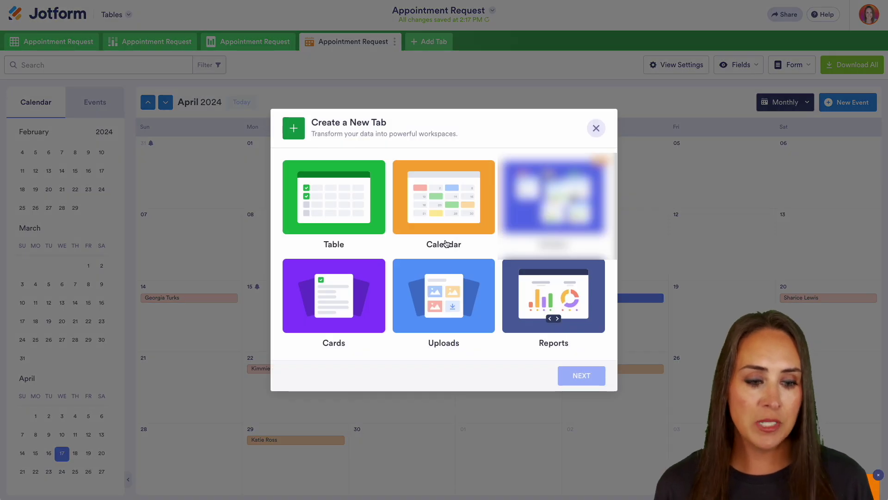
left_click(447, 278)
left_click(582, 375)
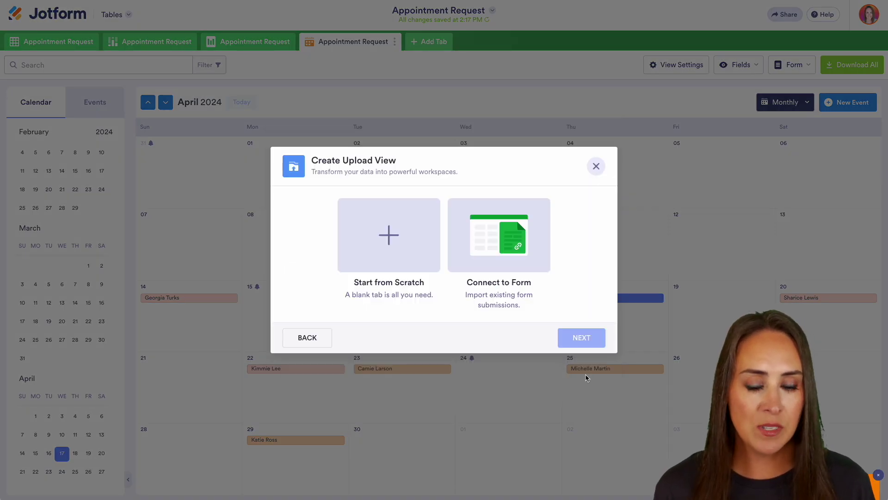
left_click(524, 259)
left_click(570, 338)
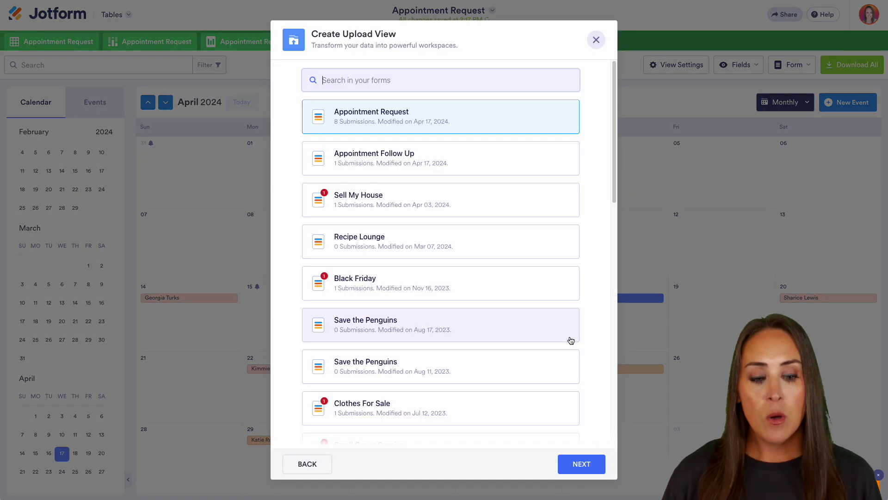
left_click(584, 464)
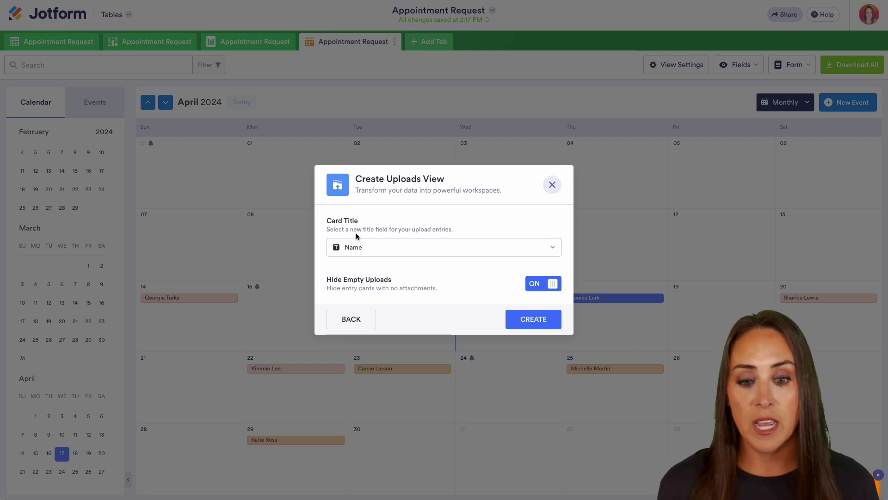
Keep Name as the card title with Hide Empty Uploads on, and create the gallery tab
left_click(541, 252)
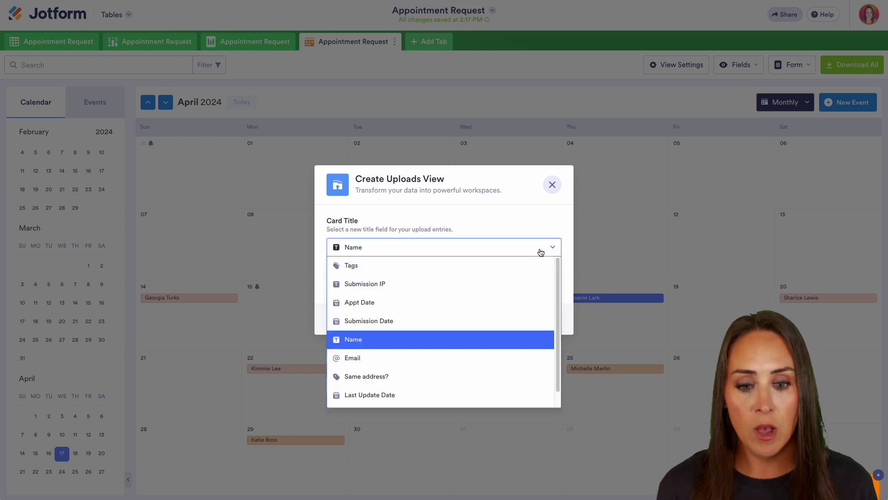
left_click(541, 252)
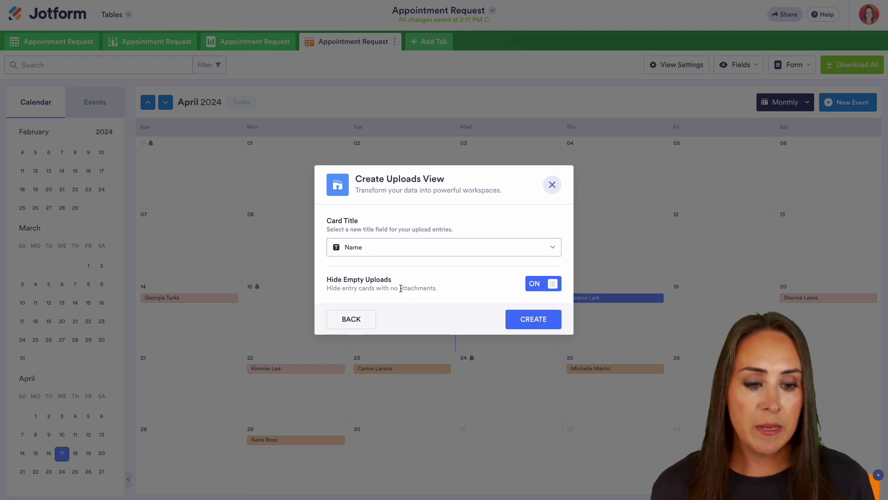
left_click(545, 288)
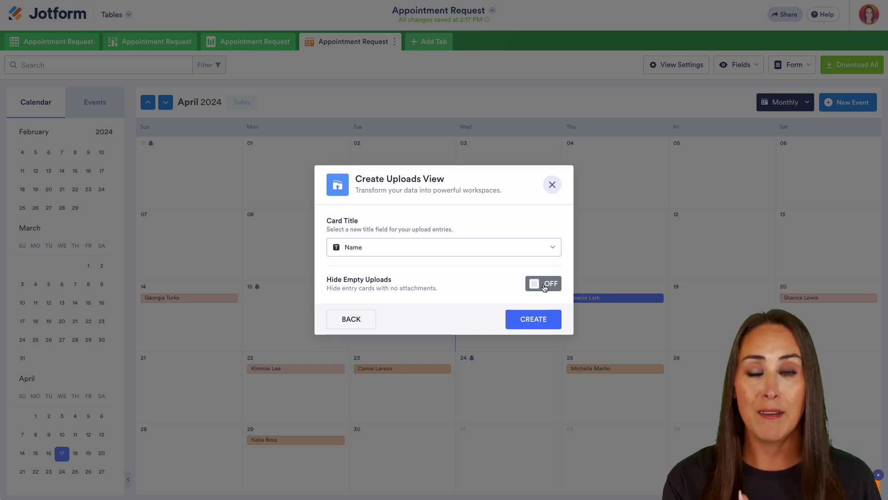
left_click(545, 289)
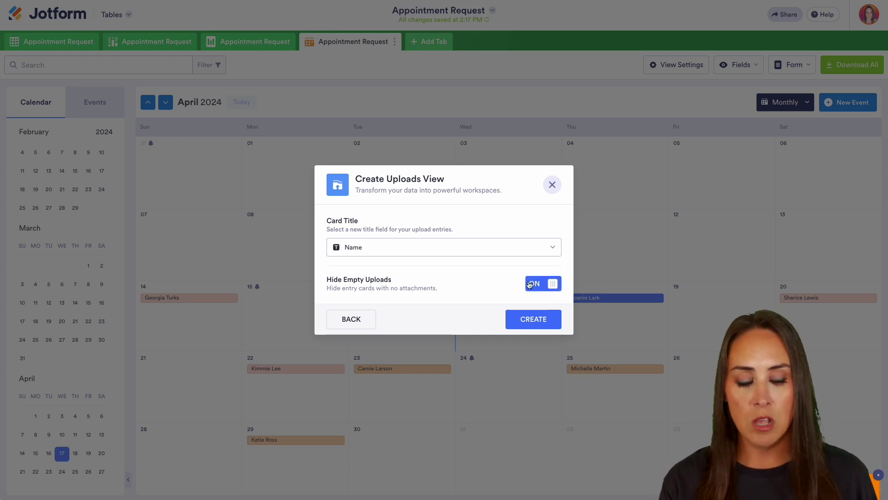
left_click(535, 325)
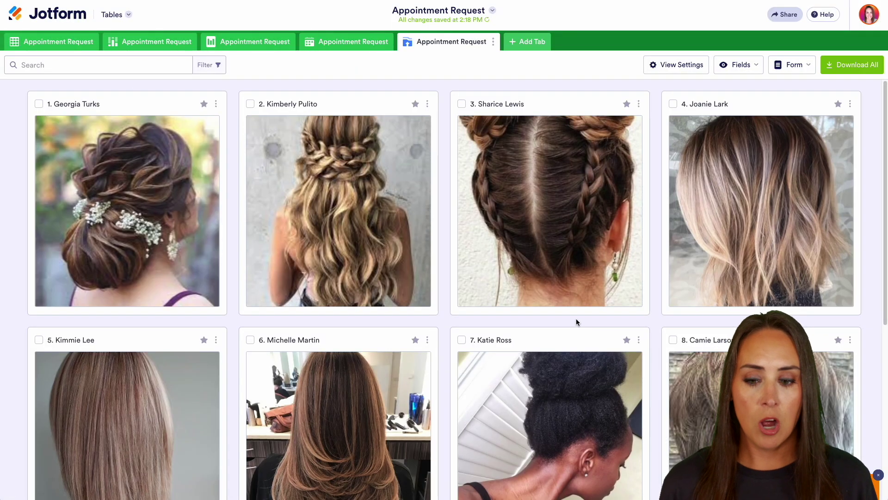
Open entry 2 of 8 from the uploads grid, showing its Apr 16, 2024 appointment and attachment
scroll(576, 322, "down", 5)
scroll(577, 322, "up", 5)
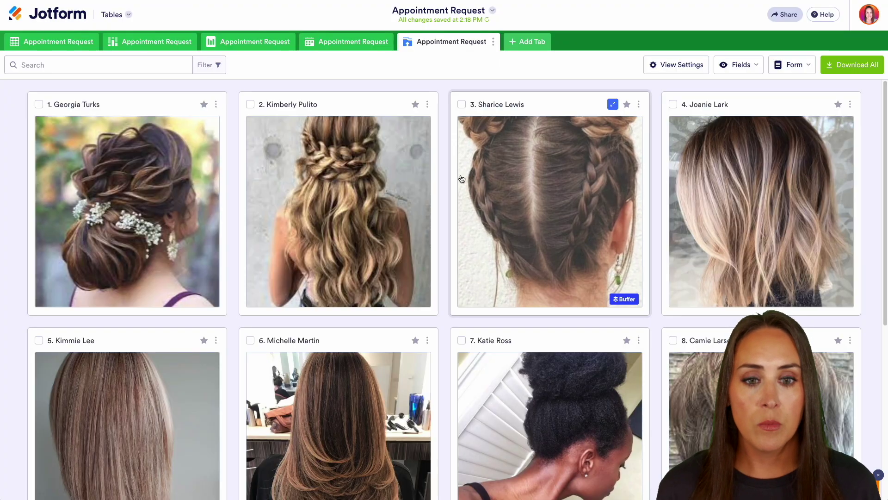
mouse_move(426, 105)
left_click(398, 107)
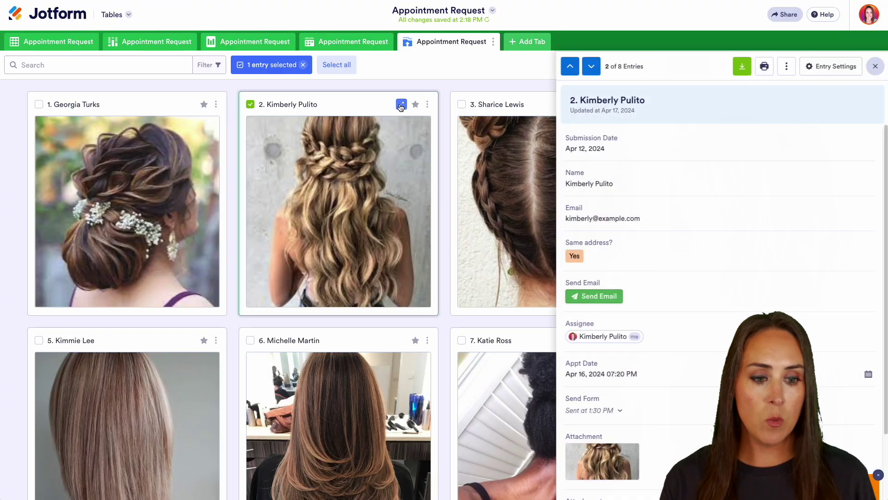
scroll(785, 252, "down", 2)
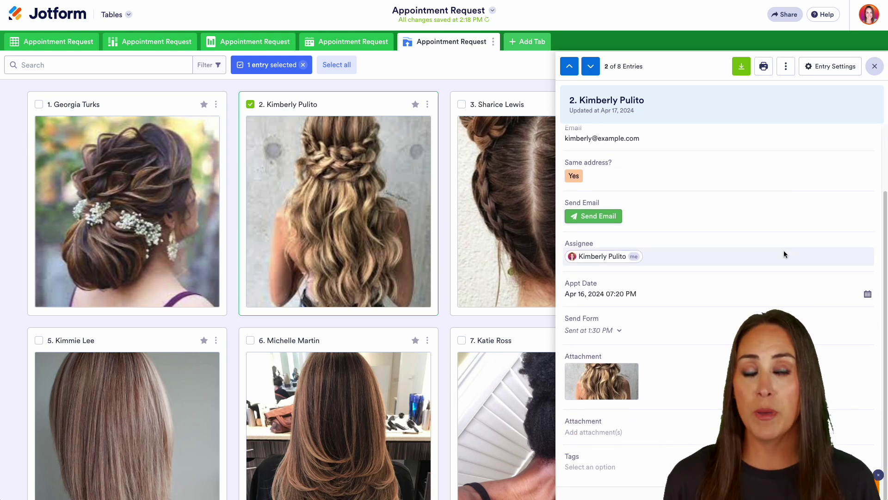